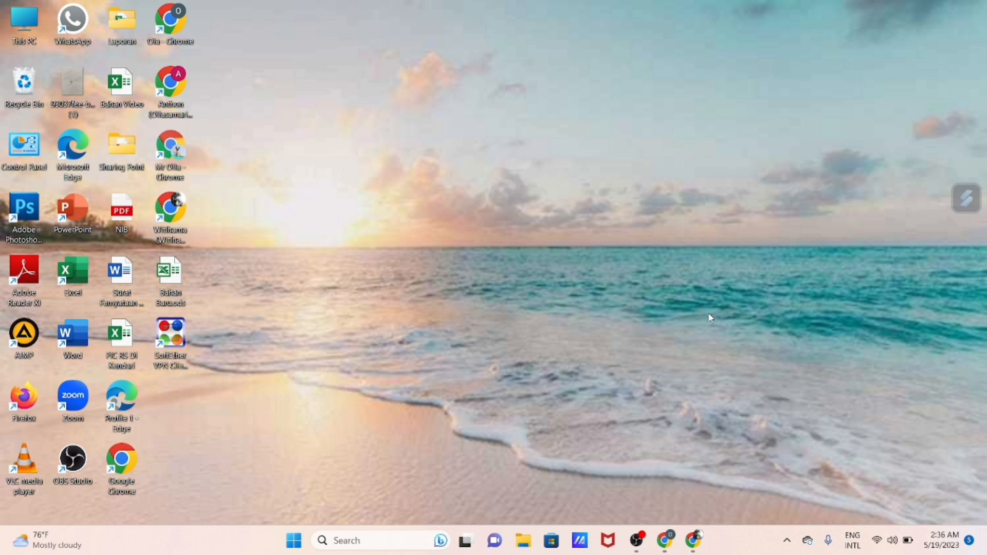
# Switch to the browser window that holds the untitled Google Sheets spreadsheet
pyautogui.click(694, 541)
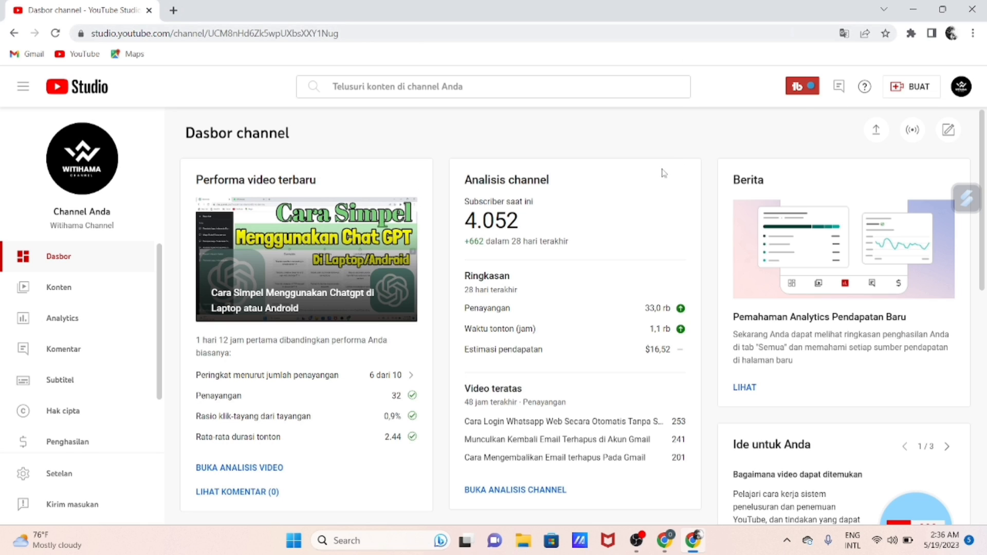
pyautogui.click(910, 12)
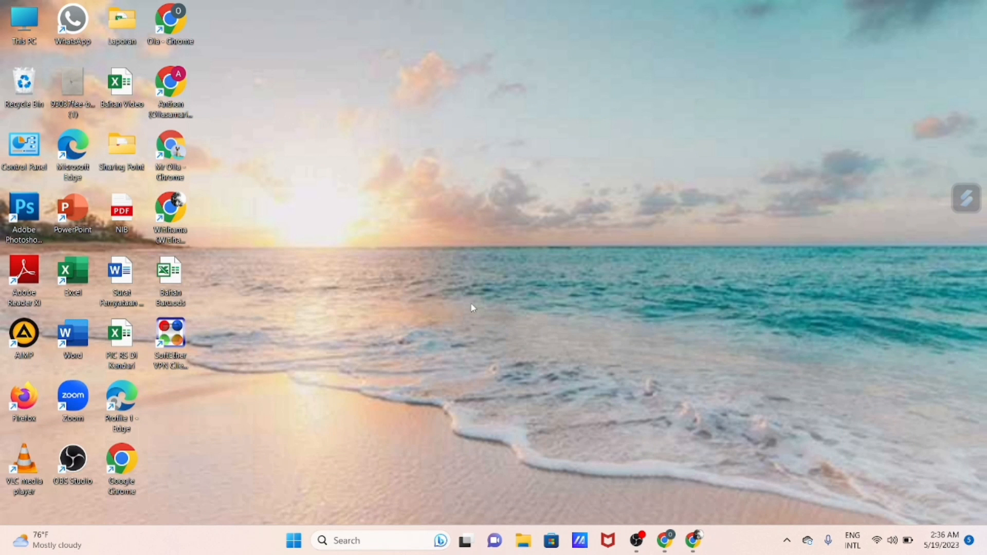
pyautogui.moveTo(665, 540)
pyautogui.click(661, 467)
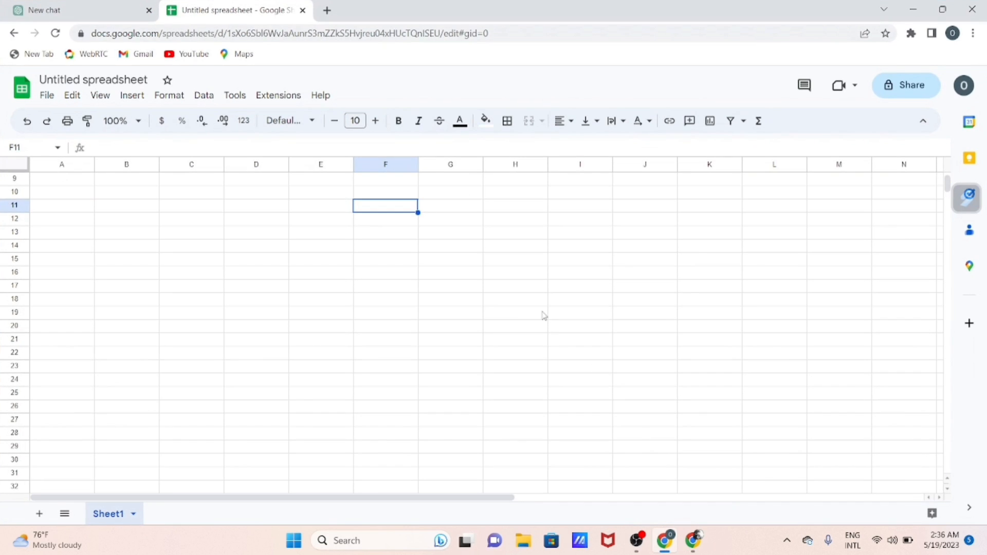
pyautogui.click(521, 303)
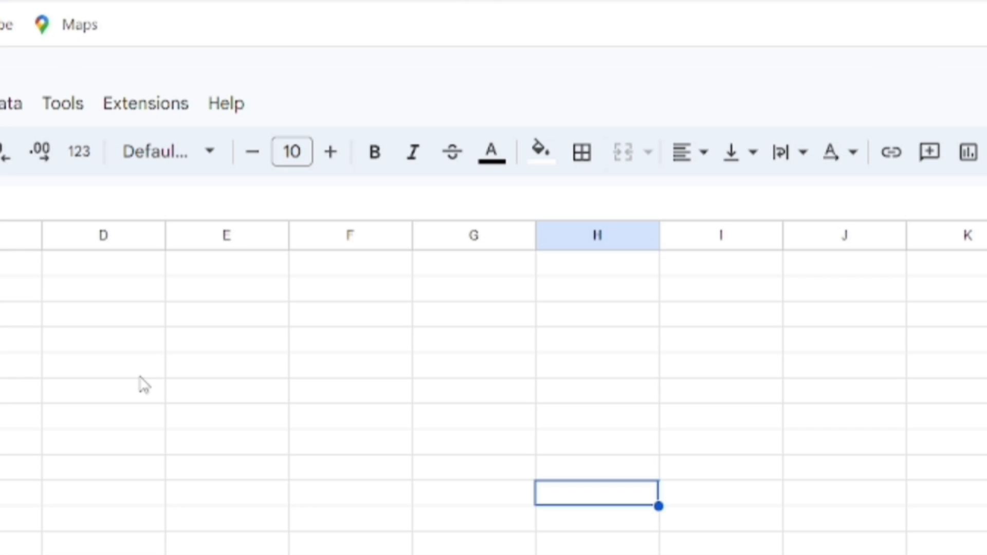
# Look up the GPT for Sheets and Docs add-on in the Google Workspace Marketplace, view its details page and close the marketplace
pyautogui.click(151, 116)
pyautogui.moveTo(157, 153)
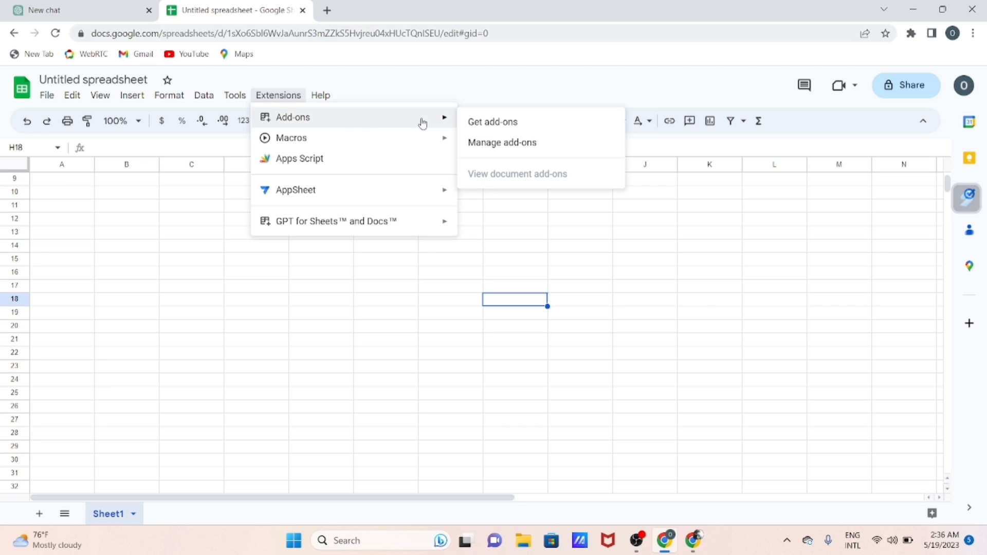
pyautogui.click(478, 124)
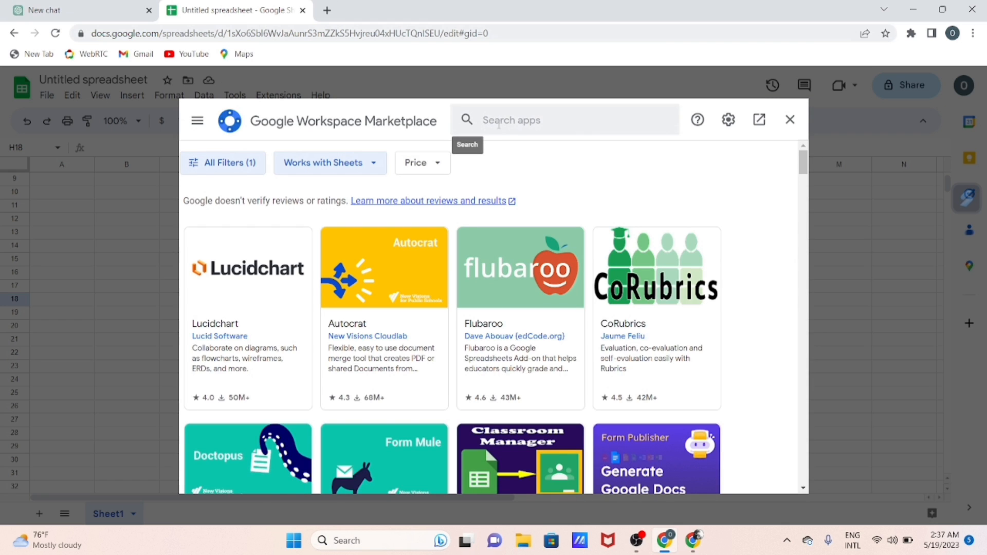
pyautogui.click(499, 124)
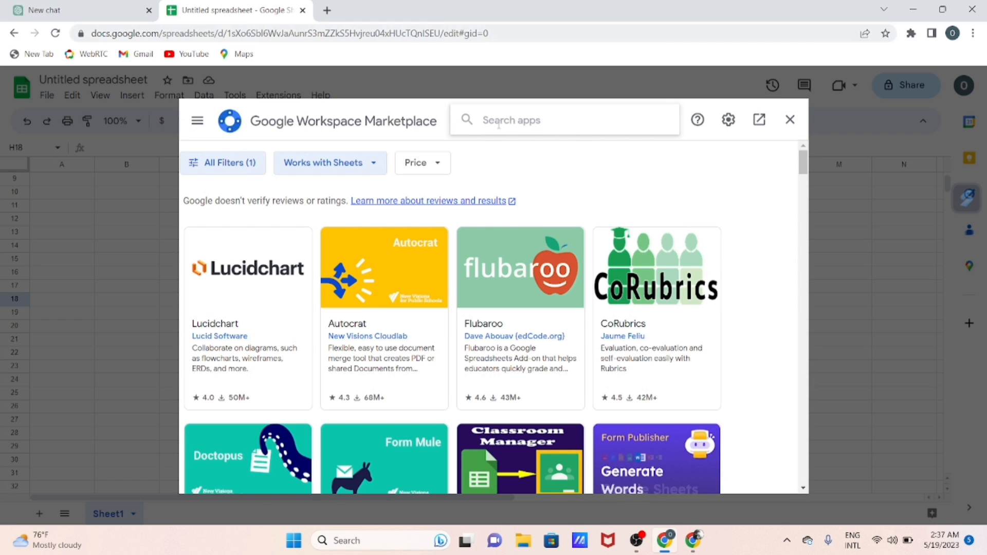
pyautogui.write('gp')
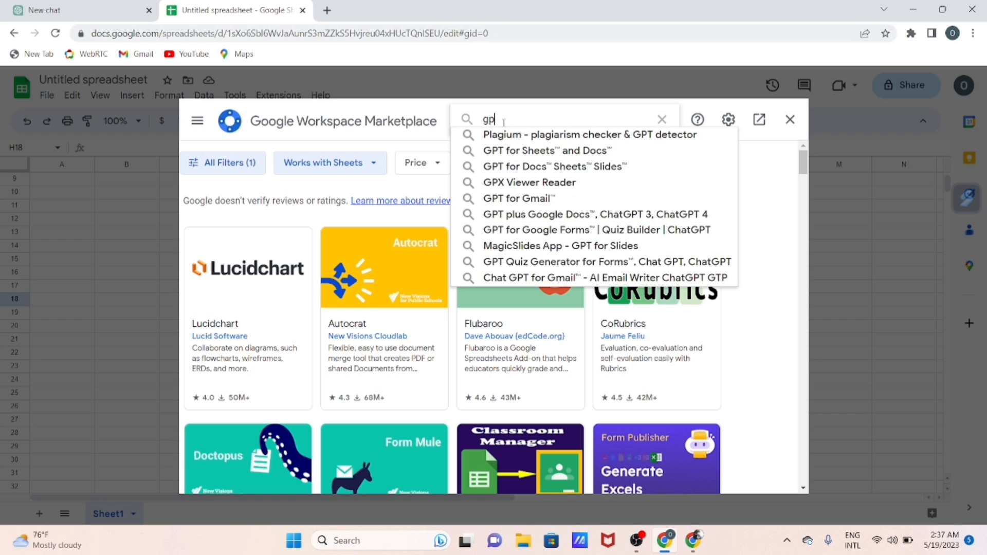
pyautogui.click(516, 157)
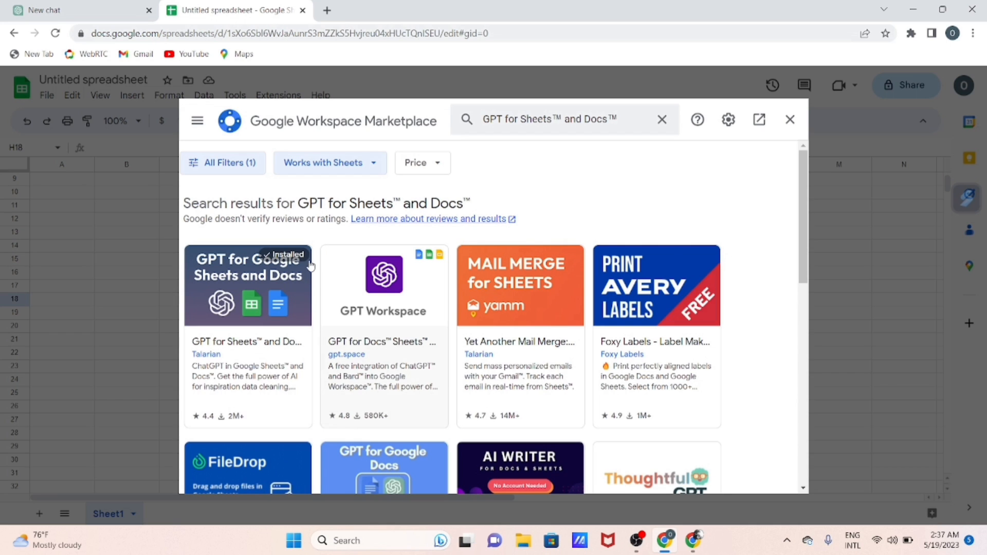
pyautogui.click(232, 315)
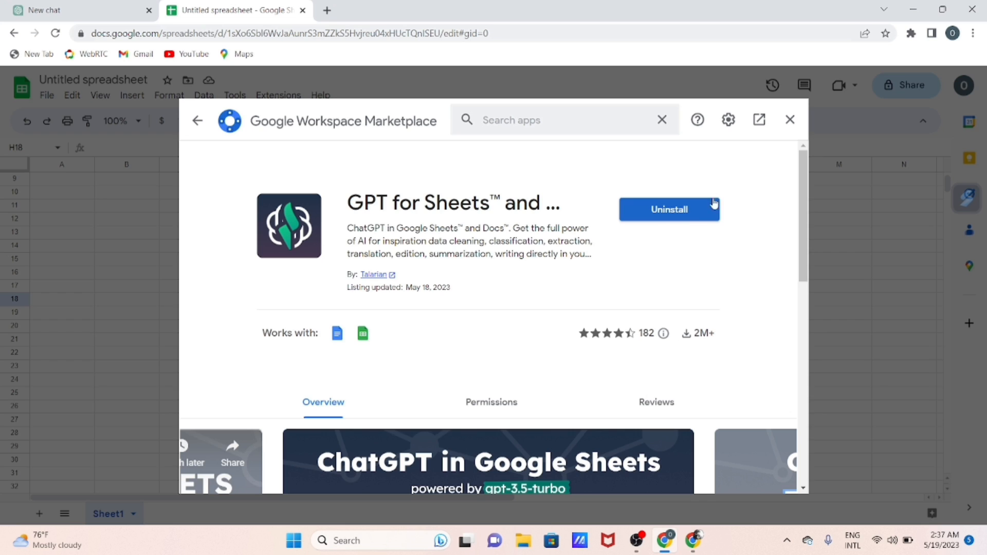
pyautogui.click(790, 120)
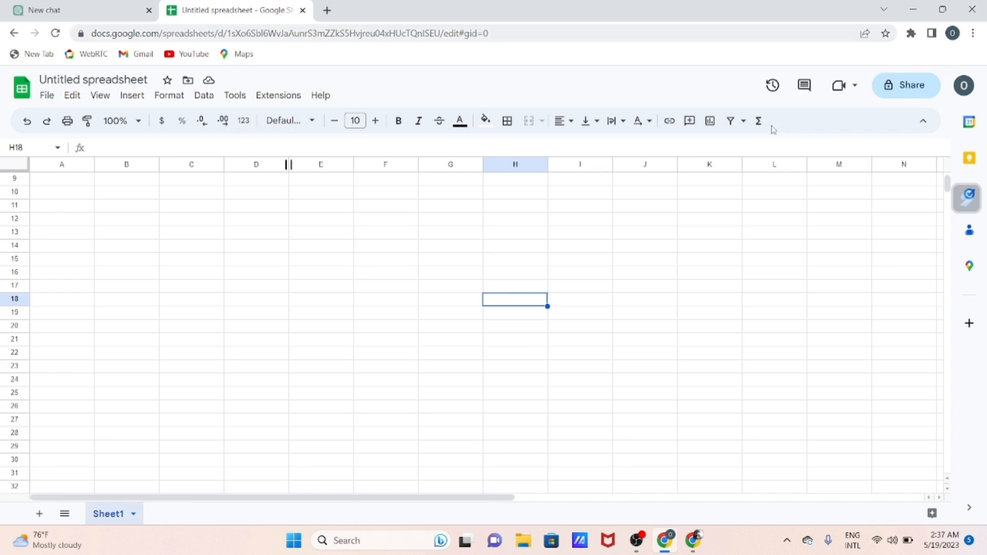
# Open the API key settings of GPT for Sheets and Docs and follow the link to OpenAI's API keys page
pyautogui.click(281, 97)
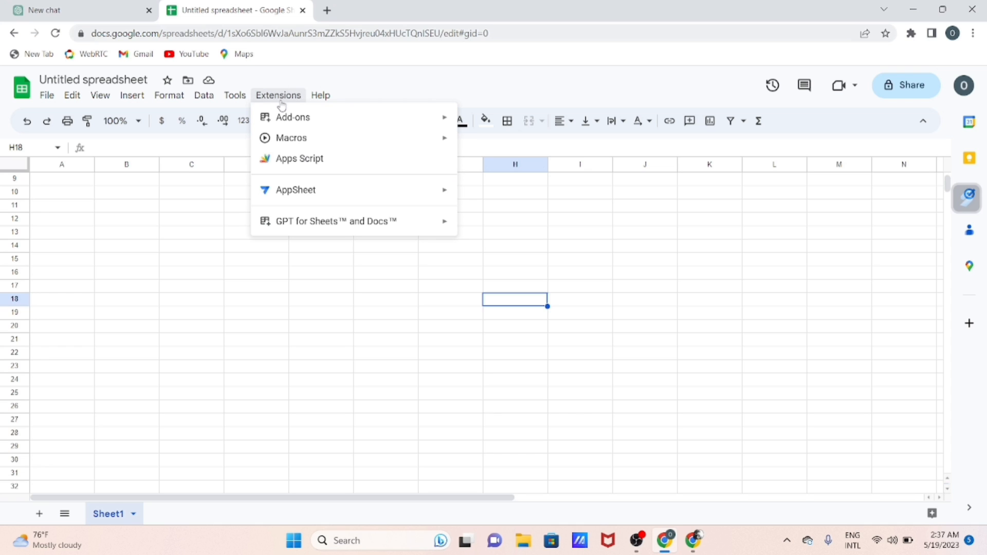
pyautogui.moveTo(296, 135)
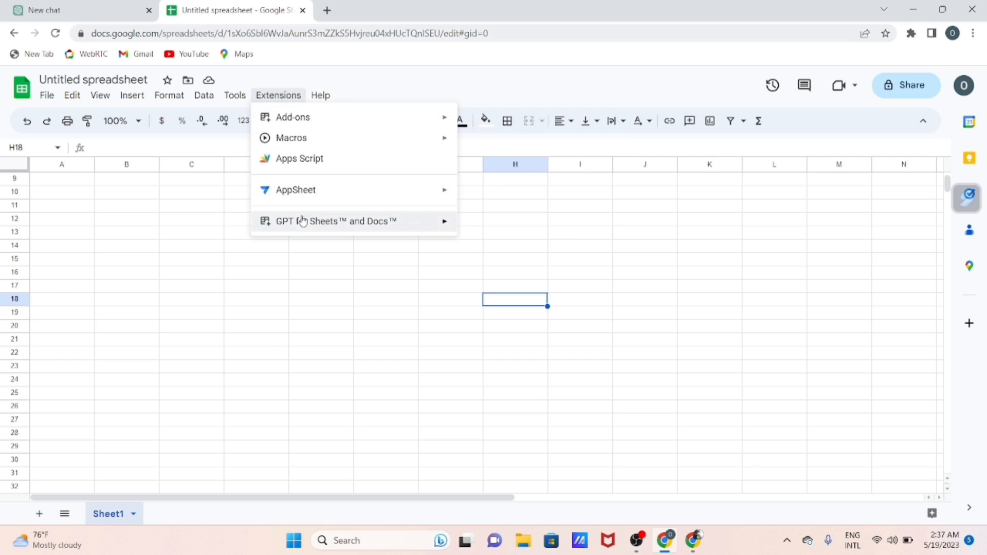
pyautogui.moveTo(301, 226)
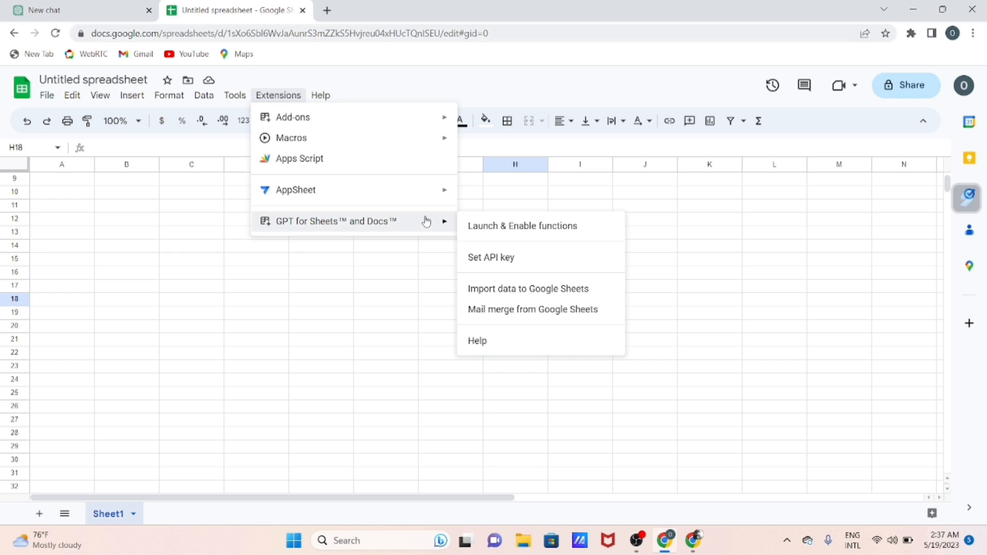
pyautogui.click(492, 258)
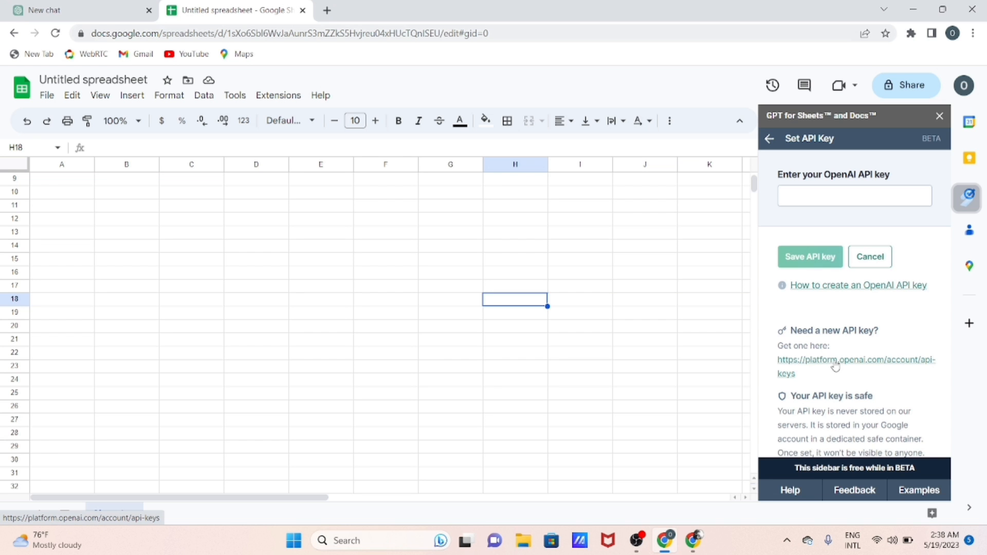
pyautogui.click(835, 360)
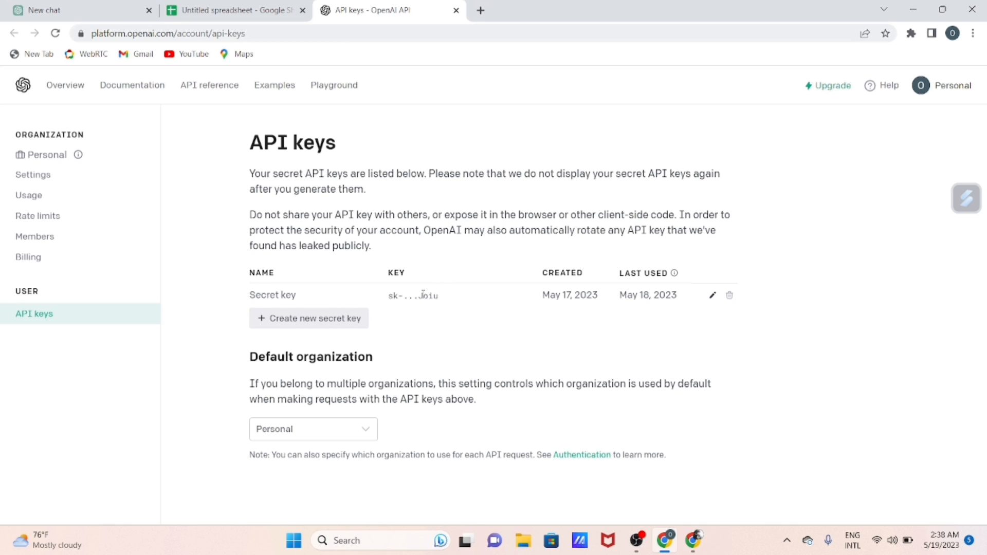
# Return to the untitled spreadsheet and close the add-on's API key settings without entering a key
pyautogui.click(233, 15)
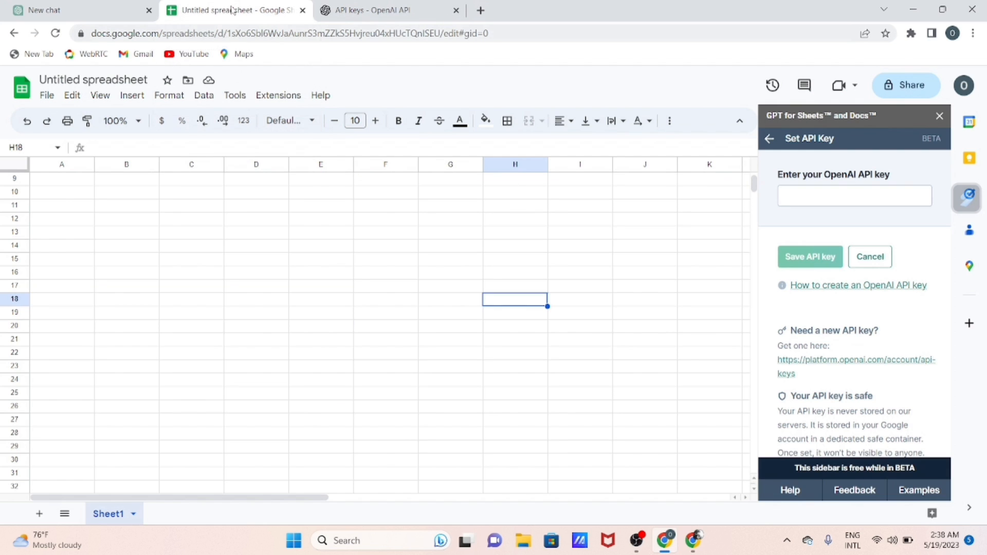
pyautogui.click(813, 189)
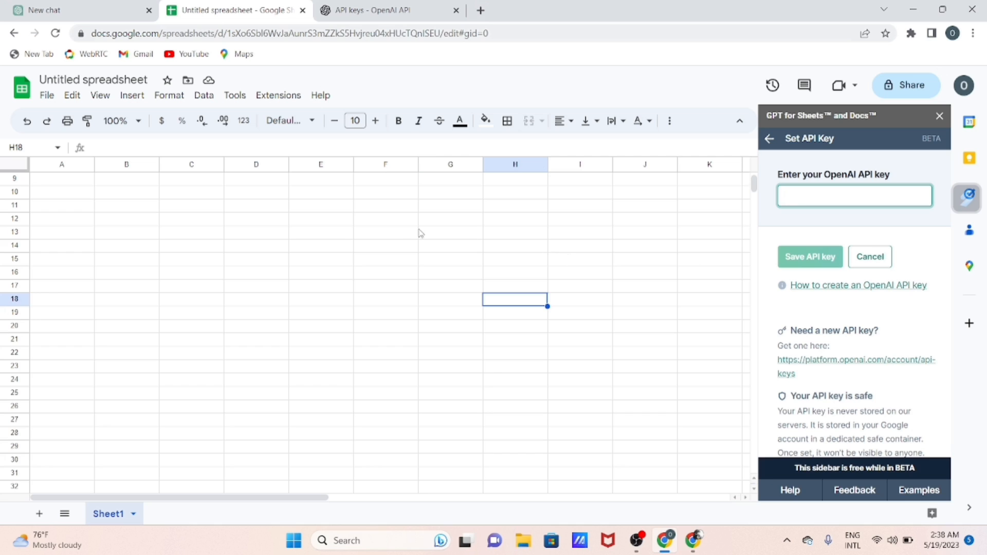
pyautogui.click(392, 223)
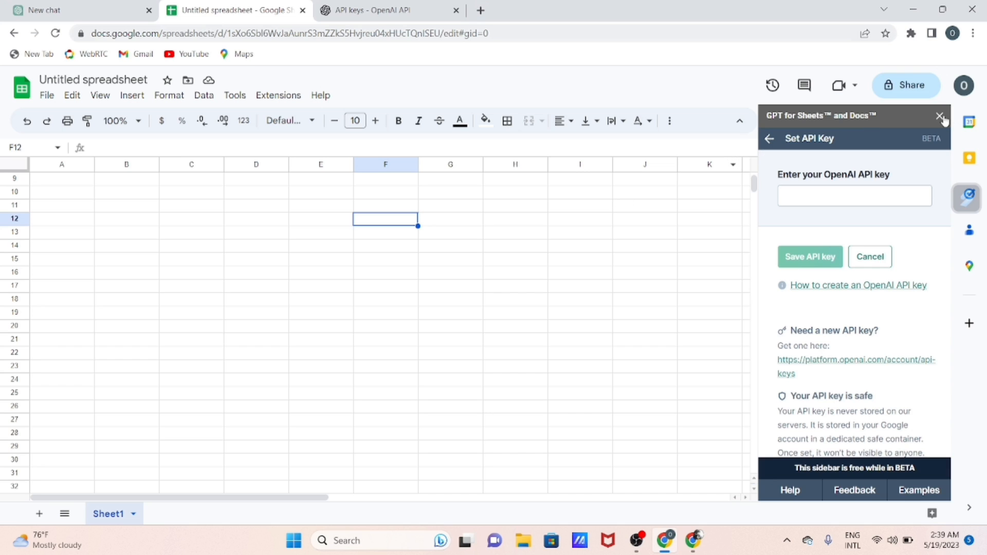
# Start a =gp formula in cell A11 to check the suggested GPT functions, and clear the entry
pyautogui.click(50, 212)
pyautogui.write('=gp')
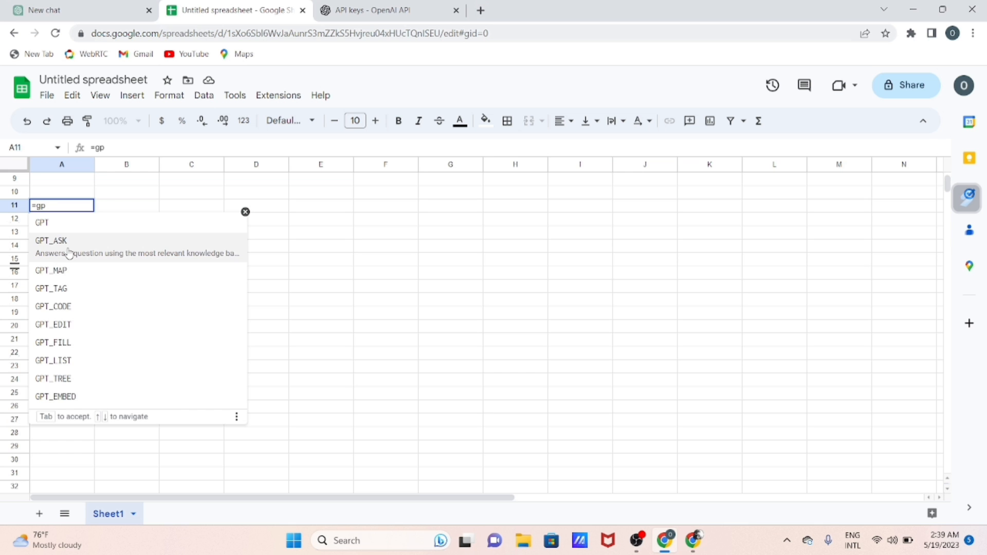
pyautogui.press('BackSpace')
pyautogui.press('BackSpace')
pyautogui.press('BackSpace')
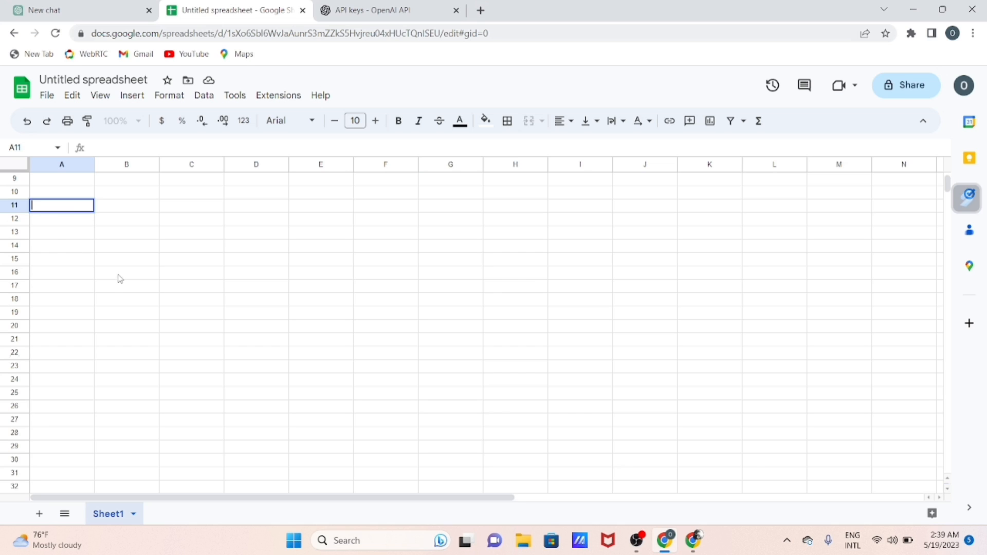
# Enter the question "siapa penemu Globe" in cell A11
pyautogui.click(53, 238)
pyautogui.click(50, 207)
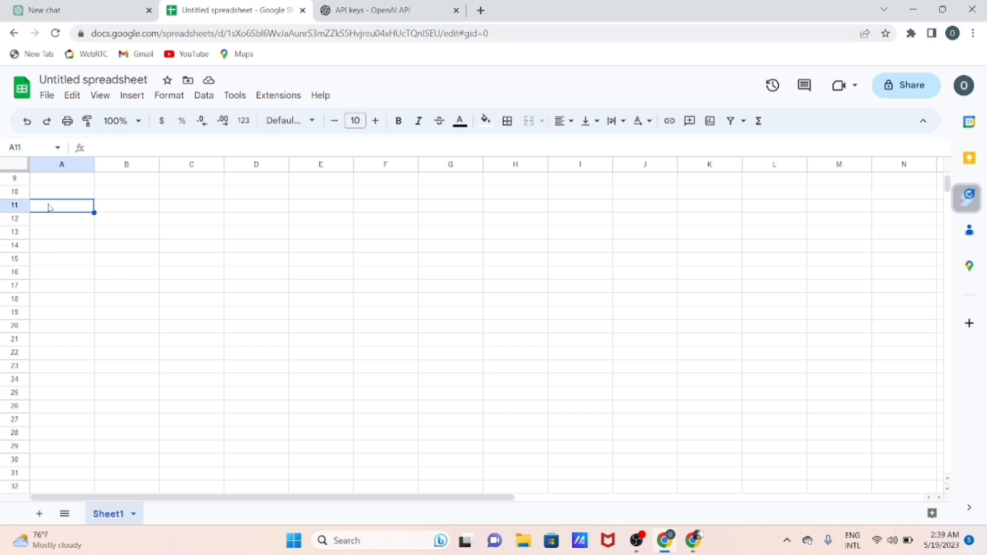
pyautogui.write('s')
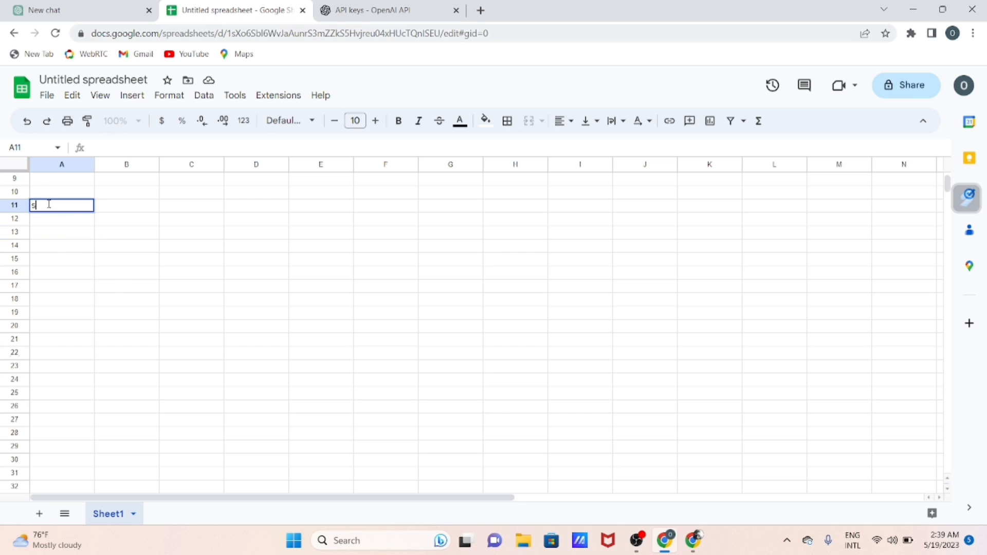
pyautogui.write('iapa penemu Globe')
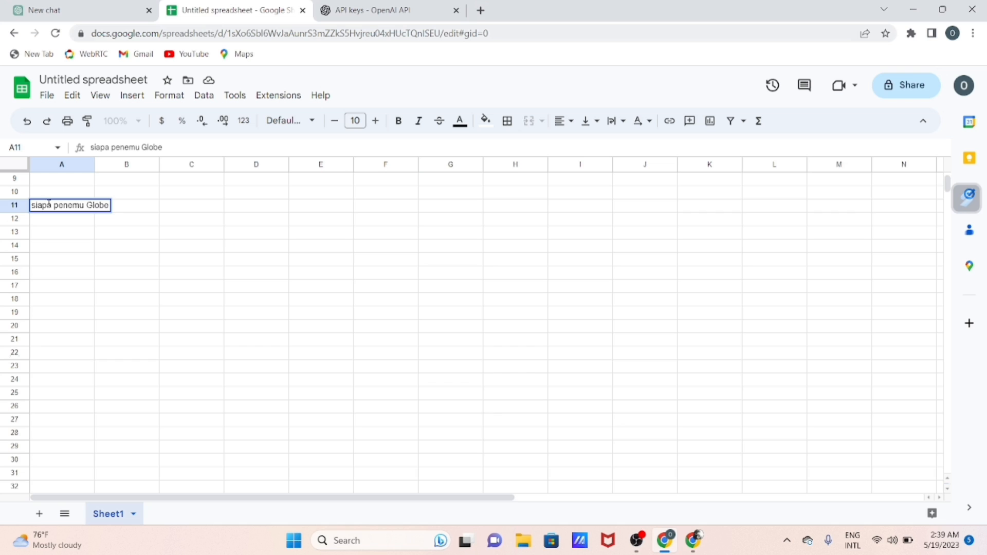
pyautogui.click(106, 260)
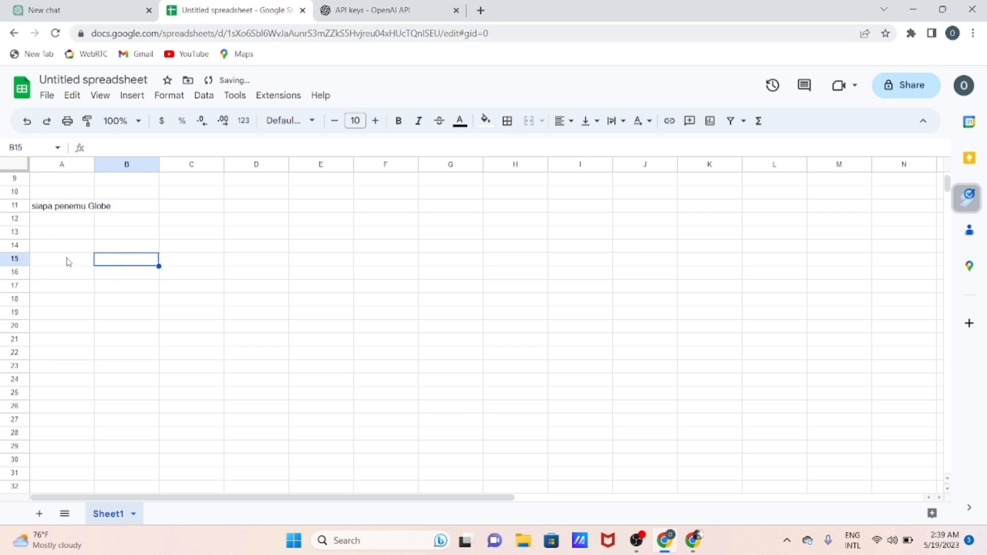
# Enter the formula =gpt(A11) in cell A13 to answer the question, and wait for the response to load
pyautogui.click(43, 237)
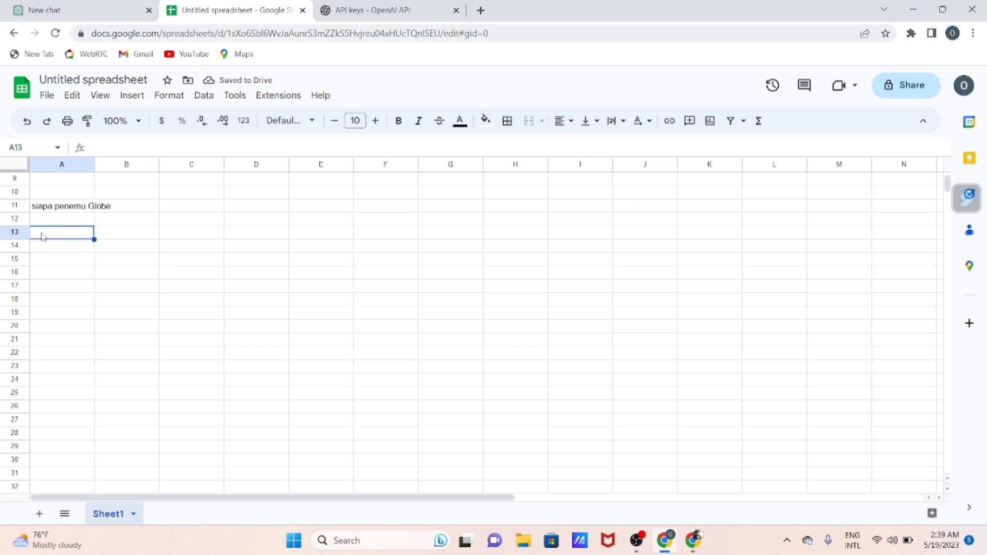
pyautogui.write('=gp')
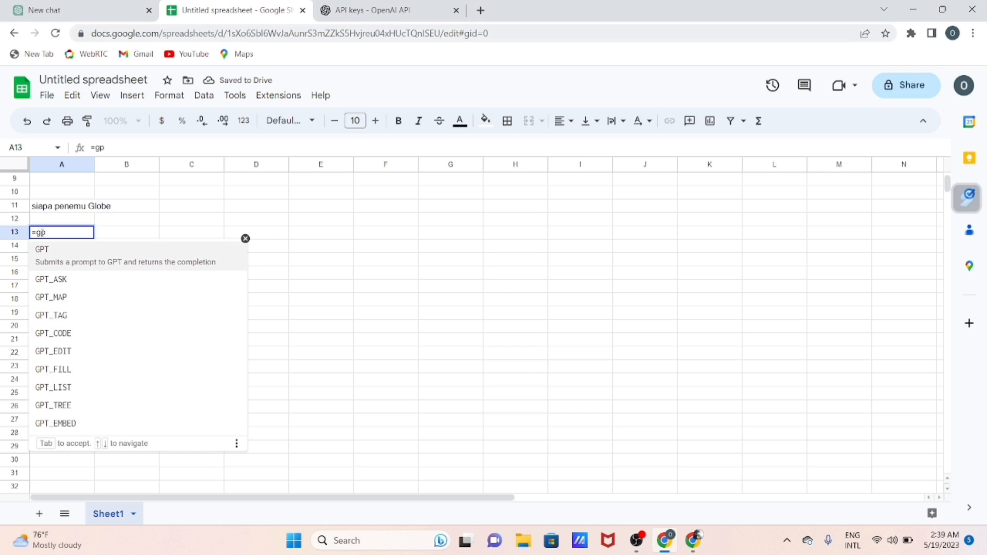
pyautogui.write('t(')
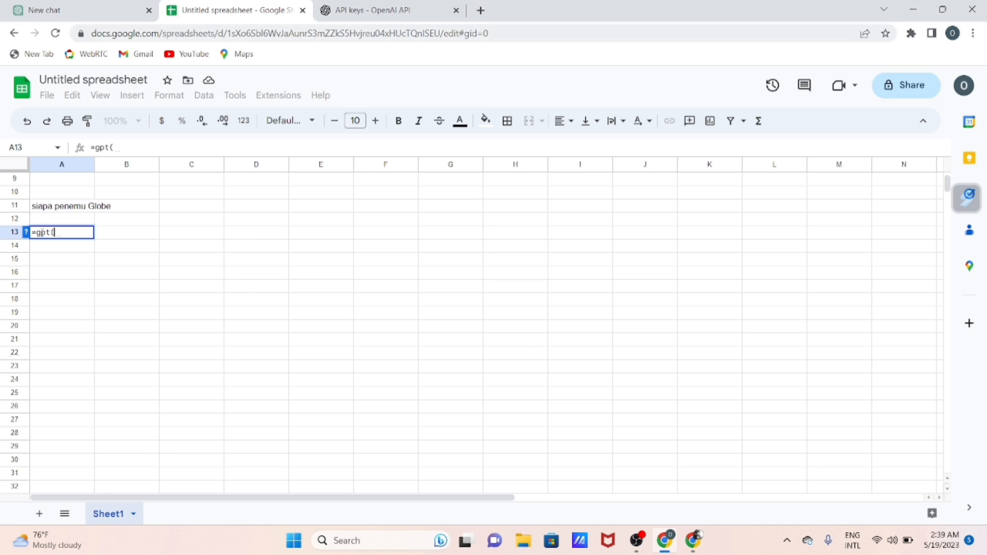
pyautogui.click(54, 209)
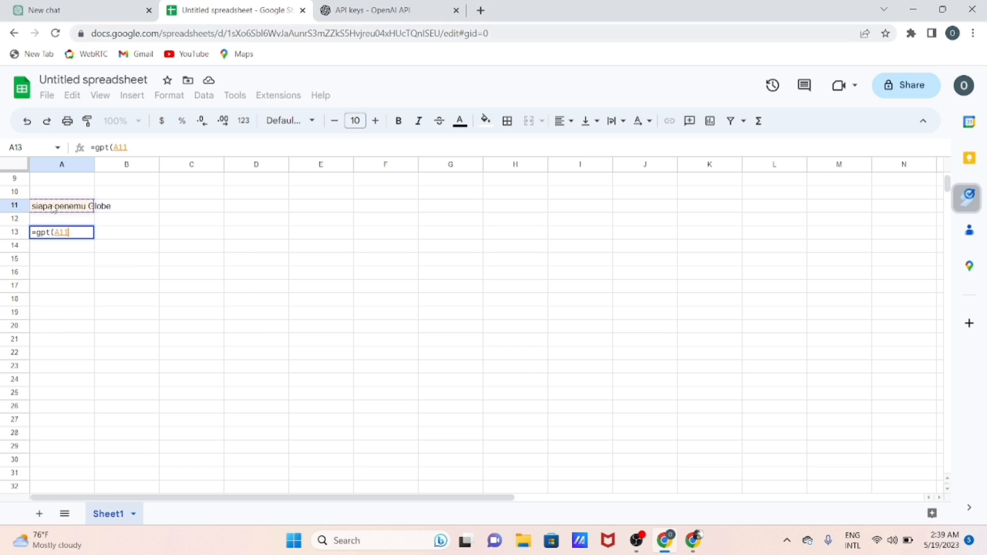
pyautogui.press('Return')
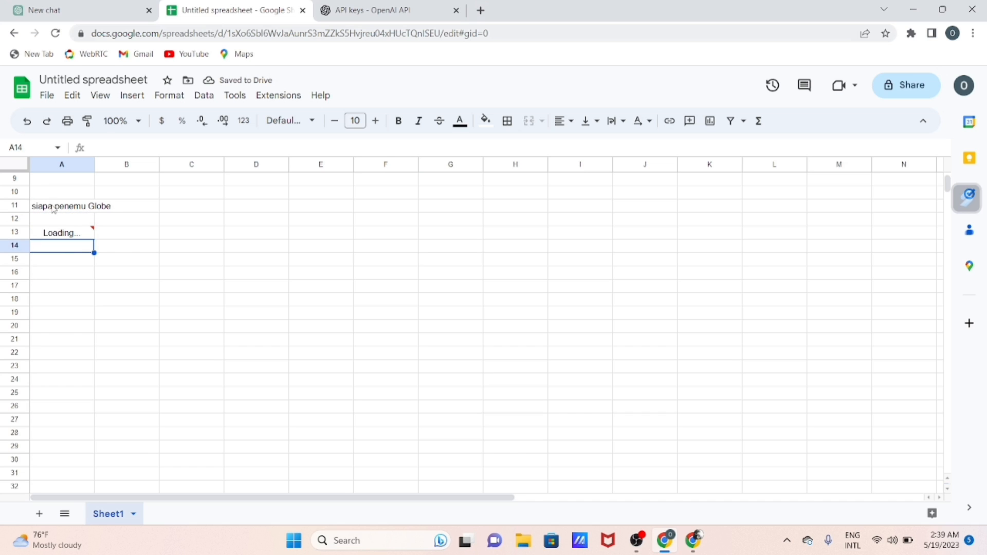
pyautogui.moveTo(80, 241)
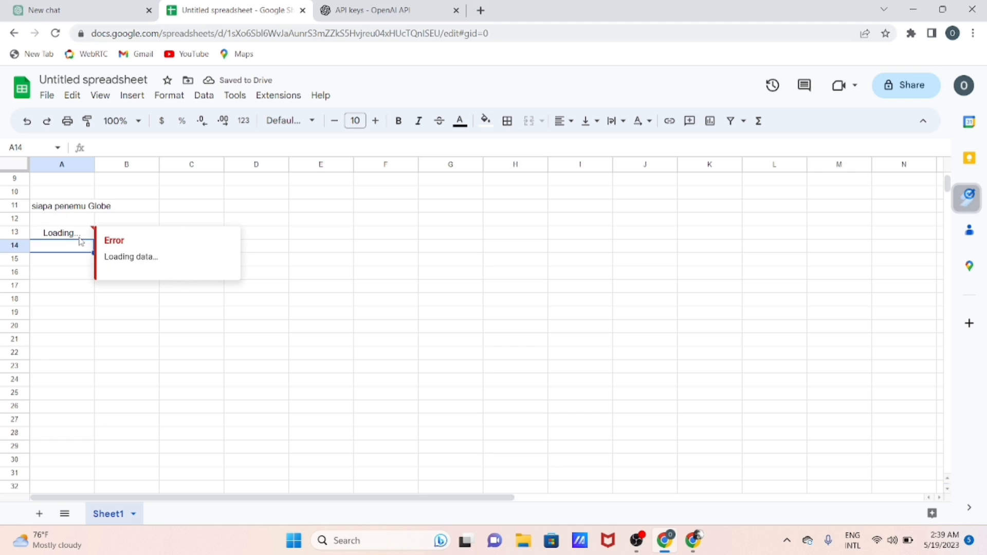
pyautogui.click(296, 291)
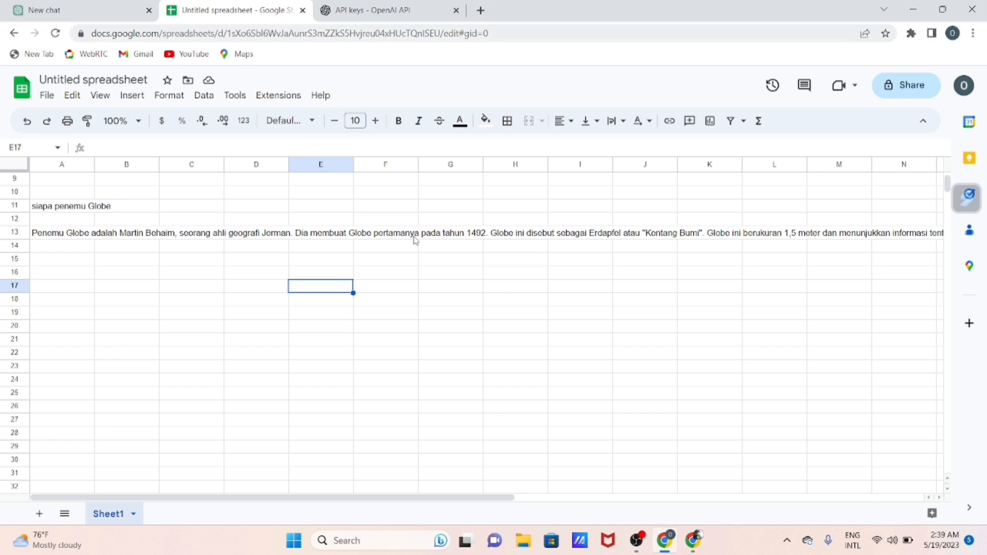
pyautogui.click(533, 248)
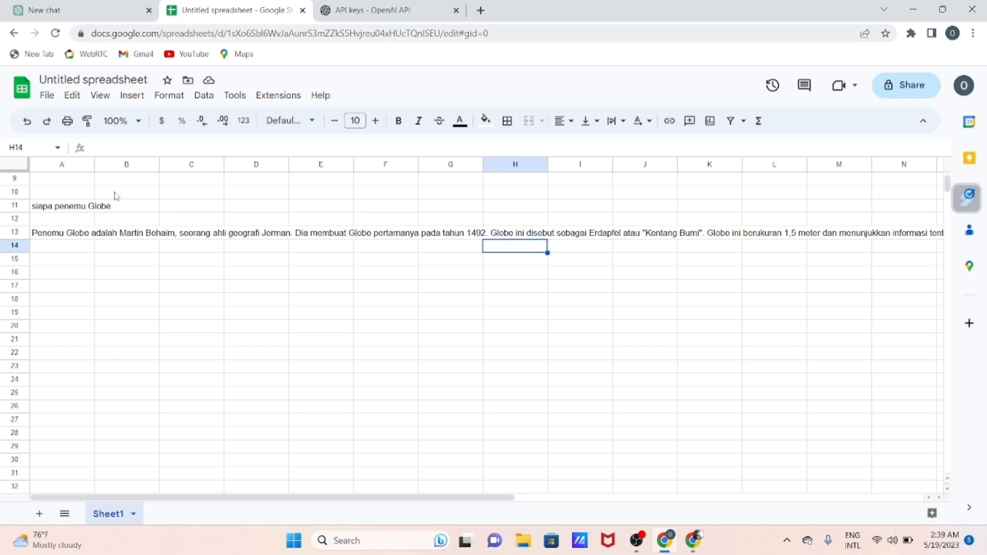
# Widen column A to about four times its default width
pyautogui.moveTo(94, 164); pyautogui.dragTo(317, 172)
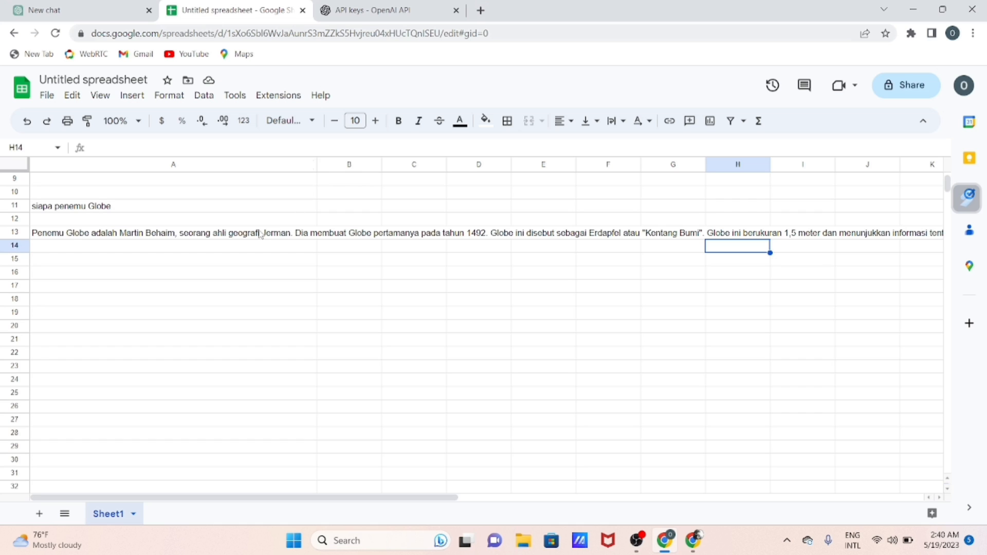
pyautogui.click(211, 276)
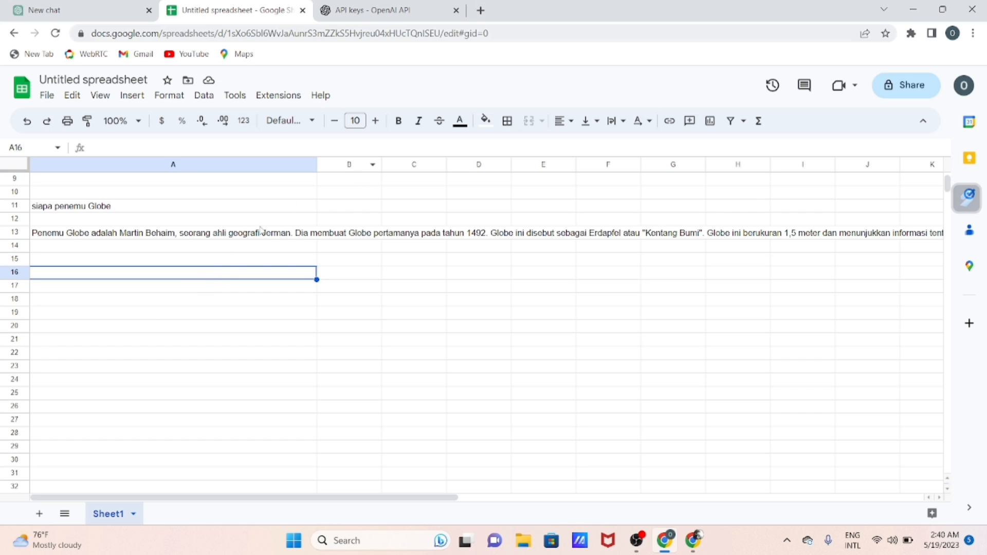
pyautogui.click(167, 303)
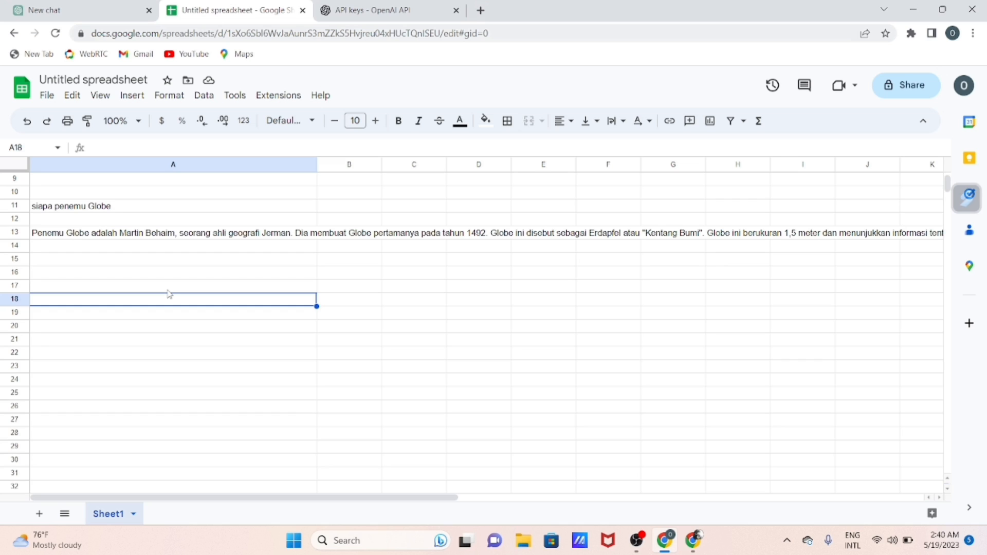
# Enter =gp in cell A16, reviewing the suggested GPT functions such as GPT_CODE before leaving the cell
pyautogui.click(98, 278)
pyautogui.write('=')
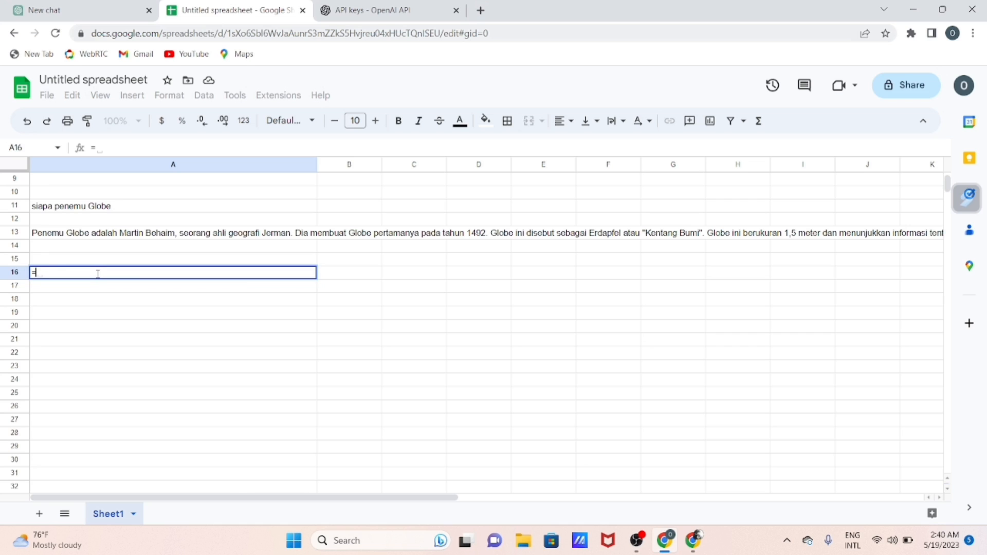
pyautogui.write('gp')
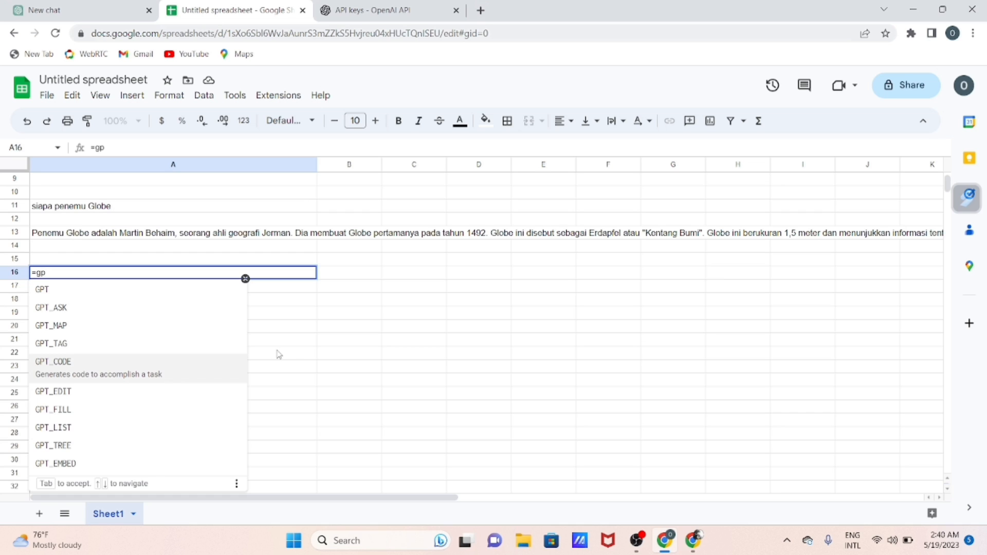
pyautogui.click(312, 343)
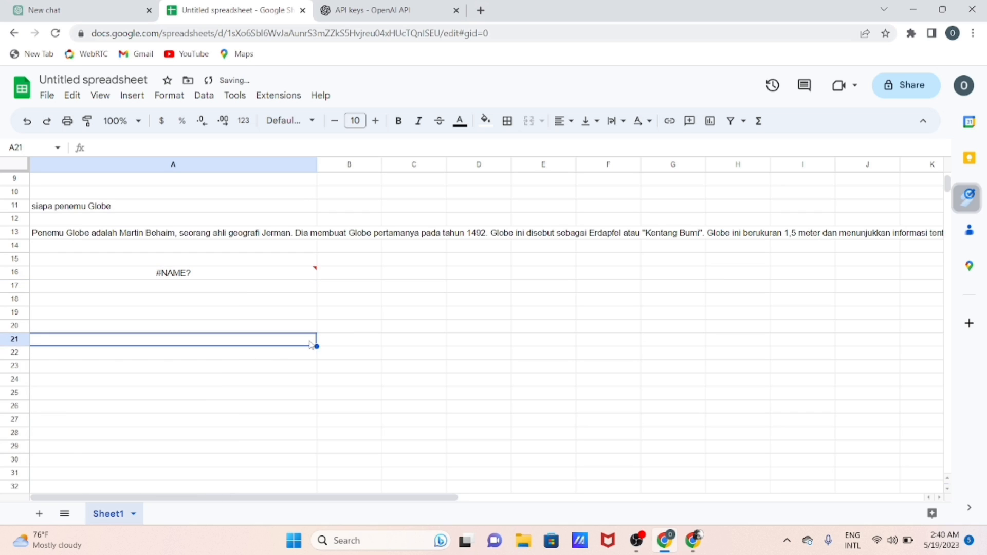
pyautogui.click(221, 264)
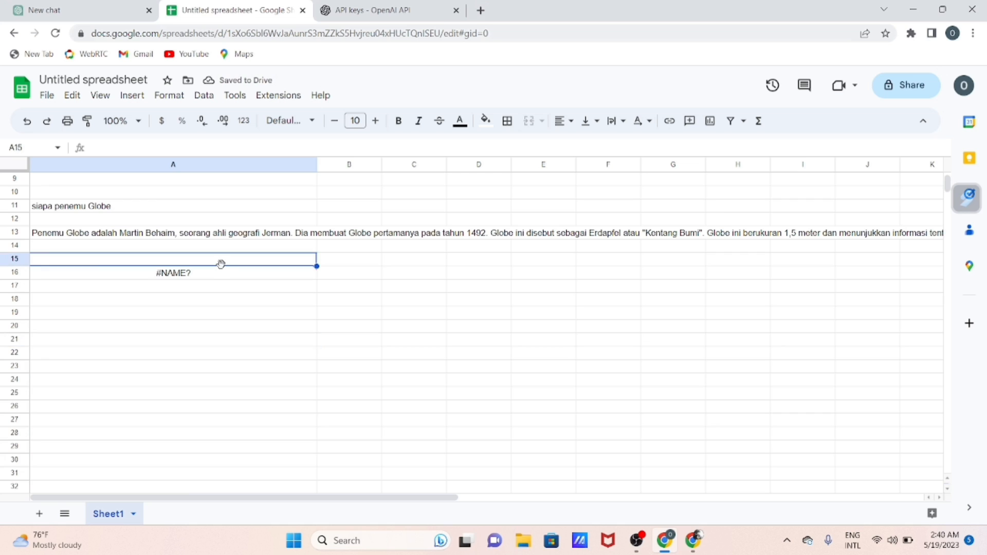